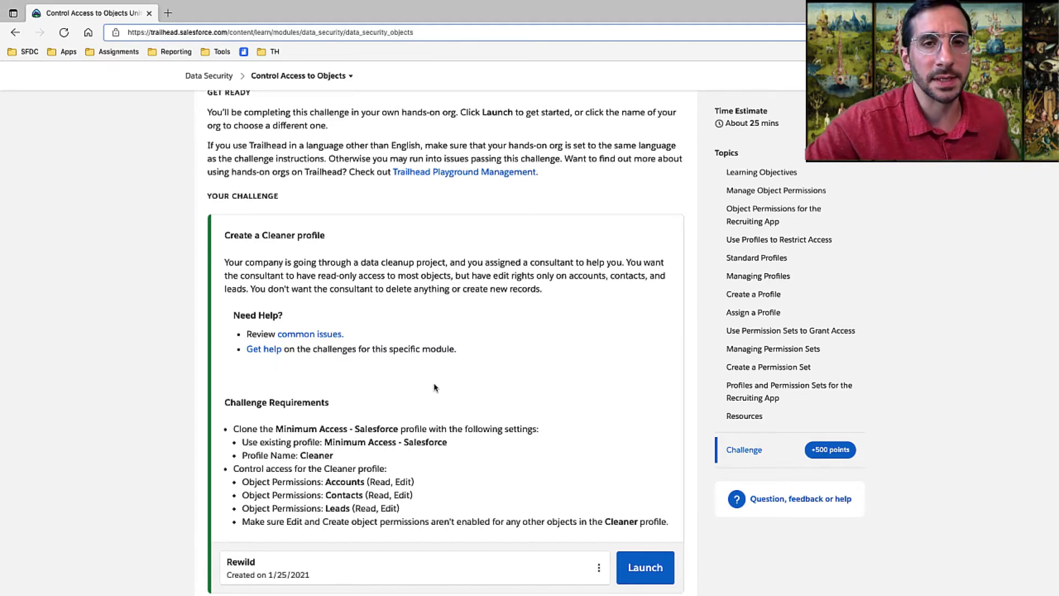
Read the Create a Cleaner profile challenge scenario and the requirements for cloning and naming the profile.
{"action": "scroll", "coordinate": [444, 334], "scroll_direction": "down", "scroll_amount": 2}
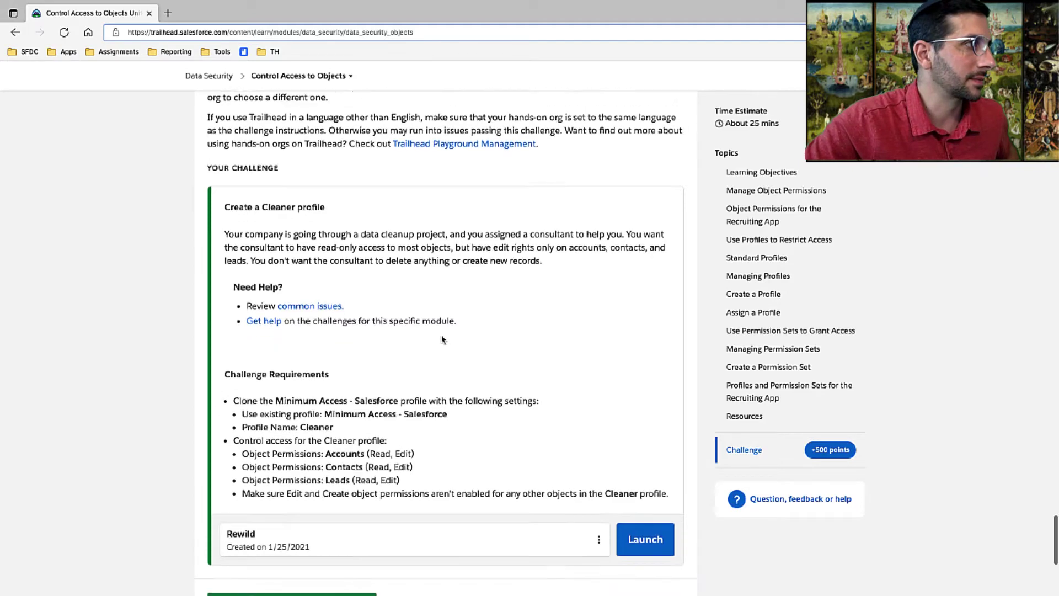
{"action": "left_click_drag", "start_coordinate": [543, 245], "coordinate": [219, 224]}
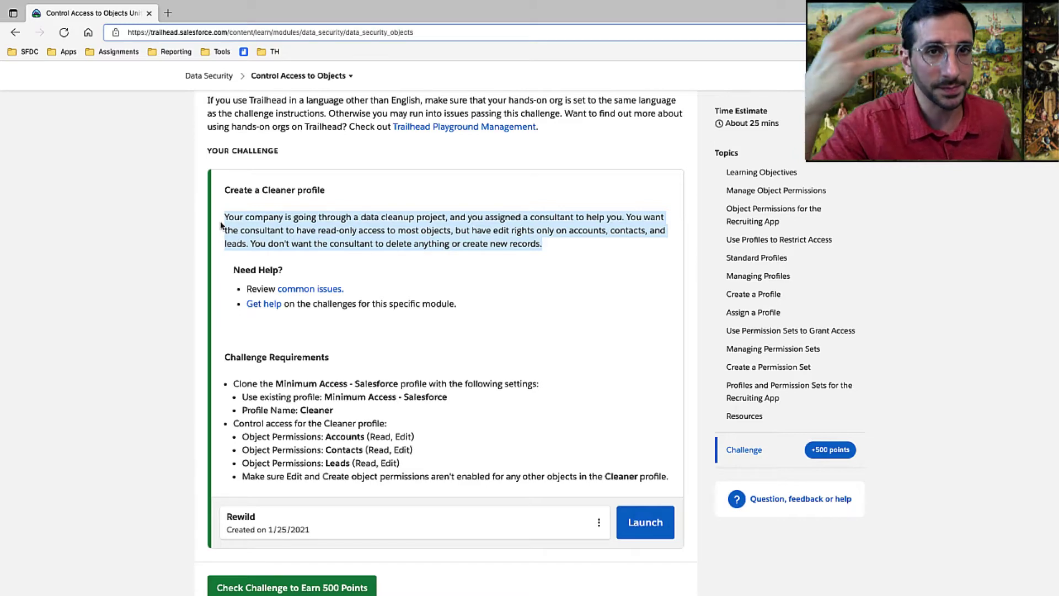
{"action": "scroll", "coordinate": [207, 300], "scroll_direction": "down", "scroll_amount": 3}
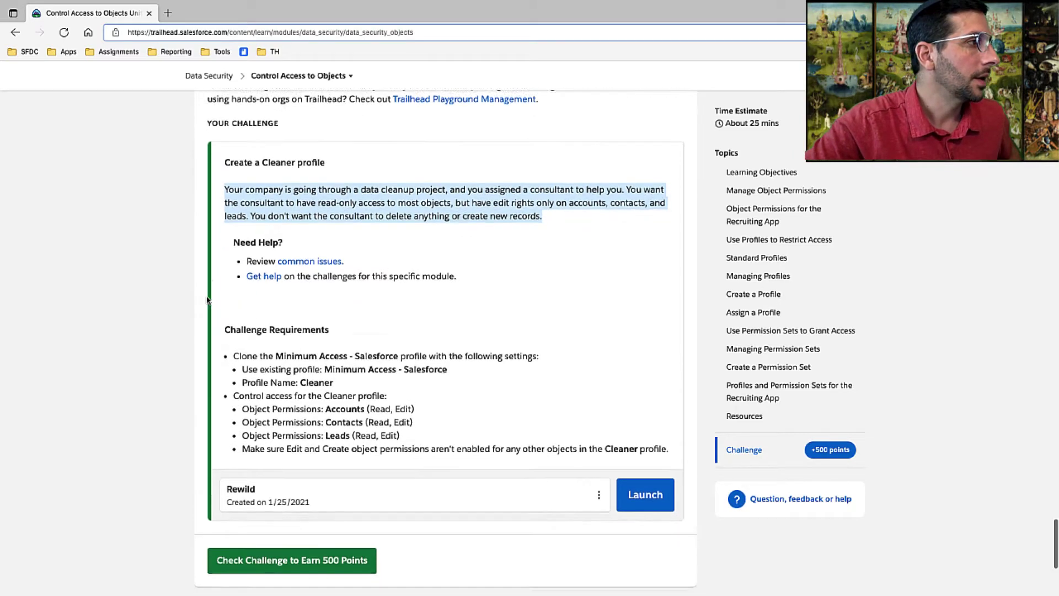
{"action": "scroll", "coordinate": [208, 300], "scroll_direction": "down", "scroll_amount": 2}
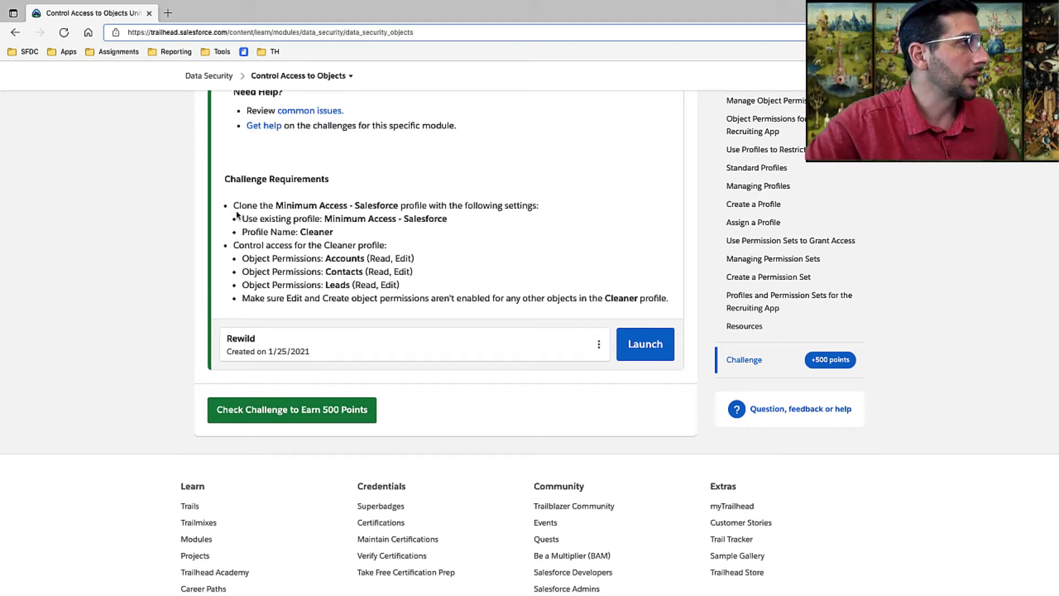
{"action": "triple_click", "coordinate": [241, 207]}
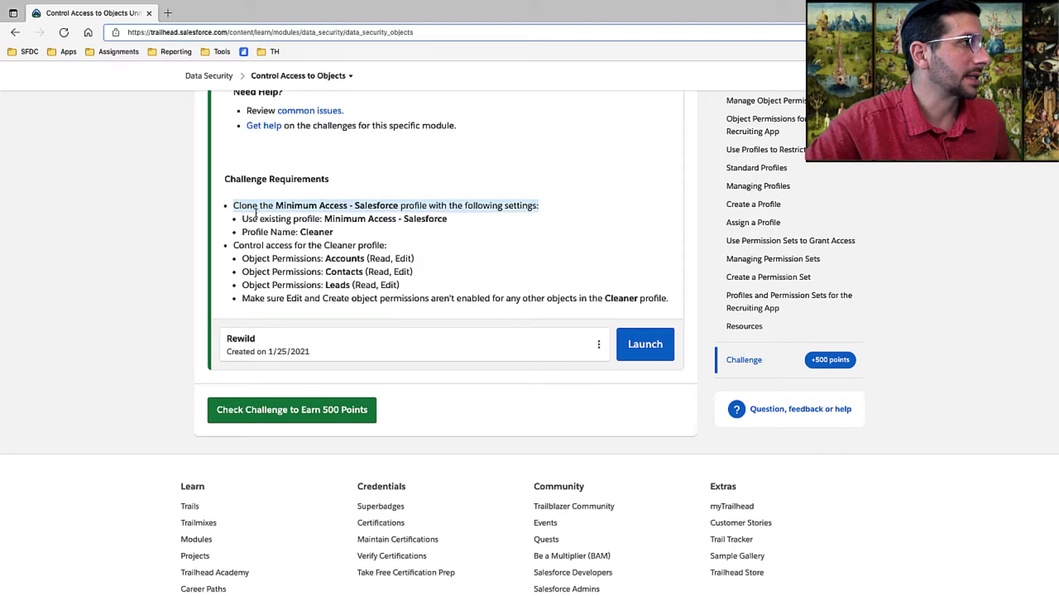
{"action": "triple_click", "coordinate": [303, 223]}
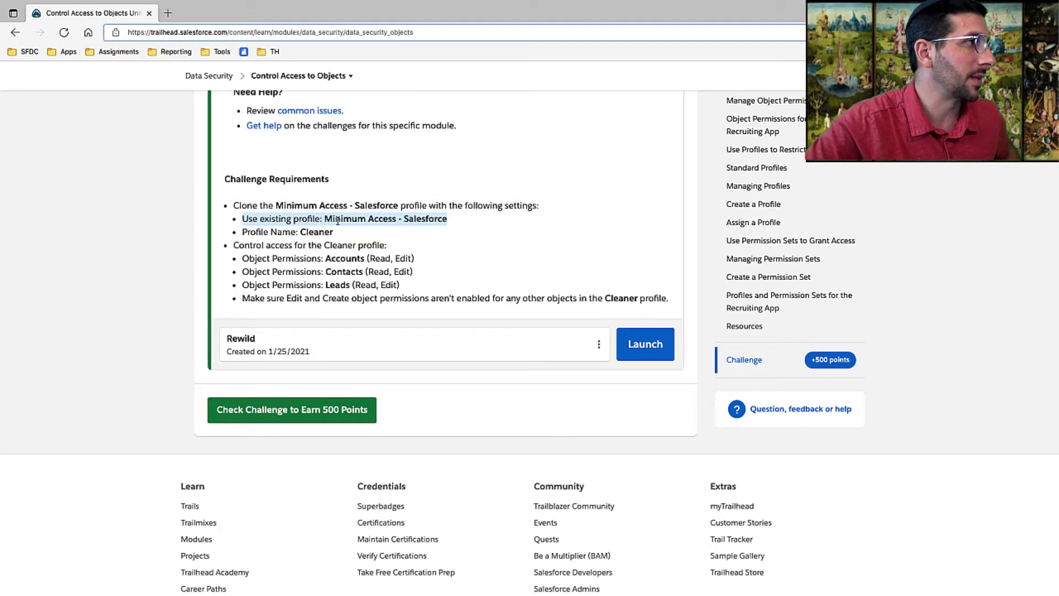
{"action": "left_click", "coordinate": [302, 236]}
{"action": "triple_click", "coordinate": [302, 235]}
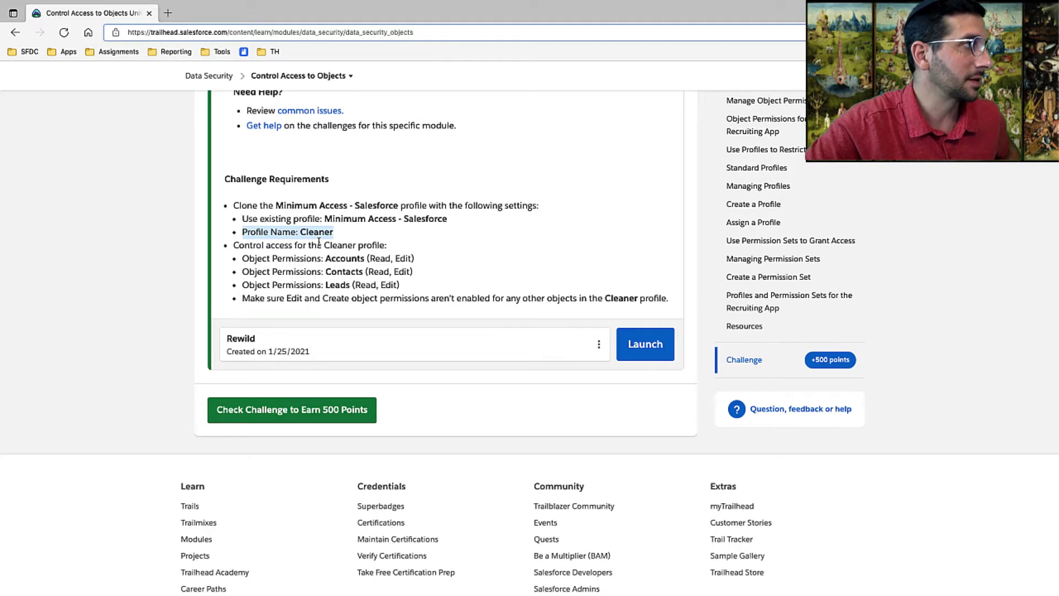
{"action": "triple_click", "coordinate": [283, 202]}
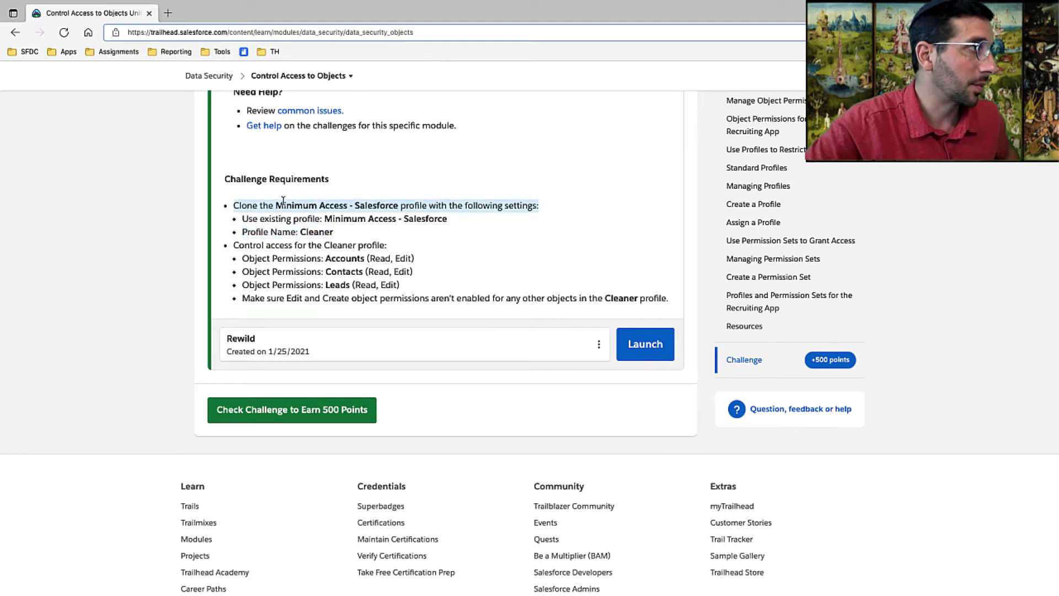
{"action": "triple_click", "coordinate": [296, 232]}
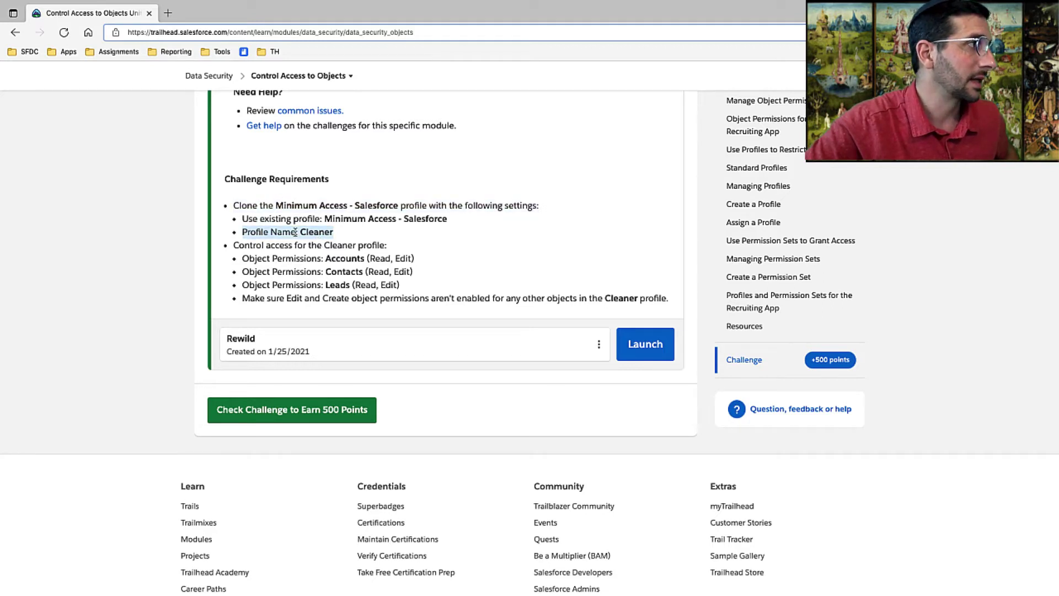
Switch to the Salesforce Setup window and open the Cleaner profile for editing.
{"action": "key", "text": "alt+Tab"}
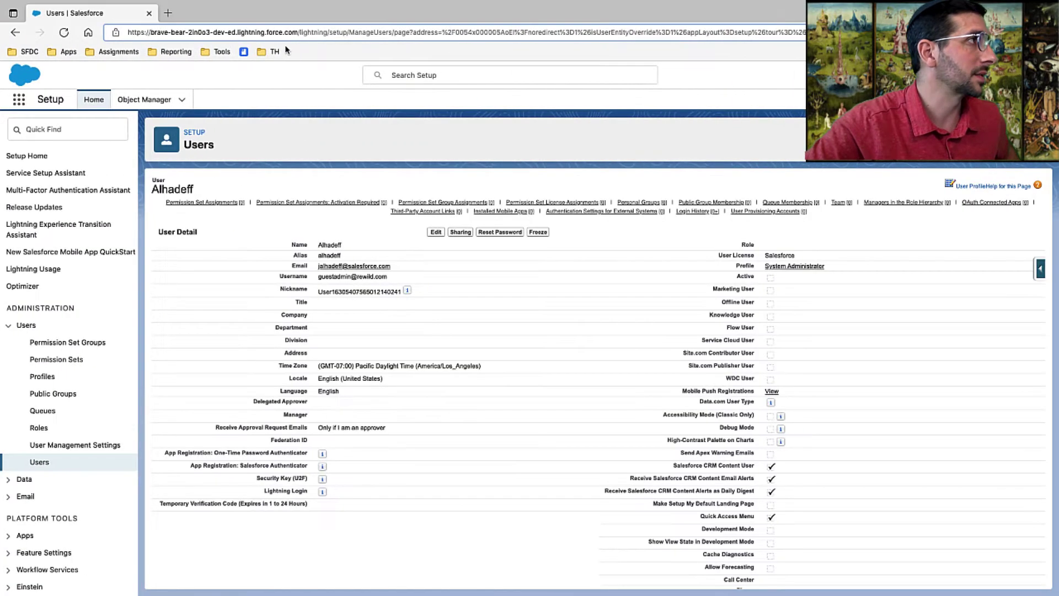
{"action": "left_click", "coordinate": [276, 51]}
{"action": "left_click", "coordinate": [298, 87]}
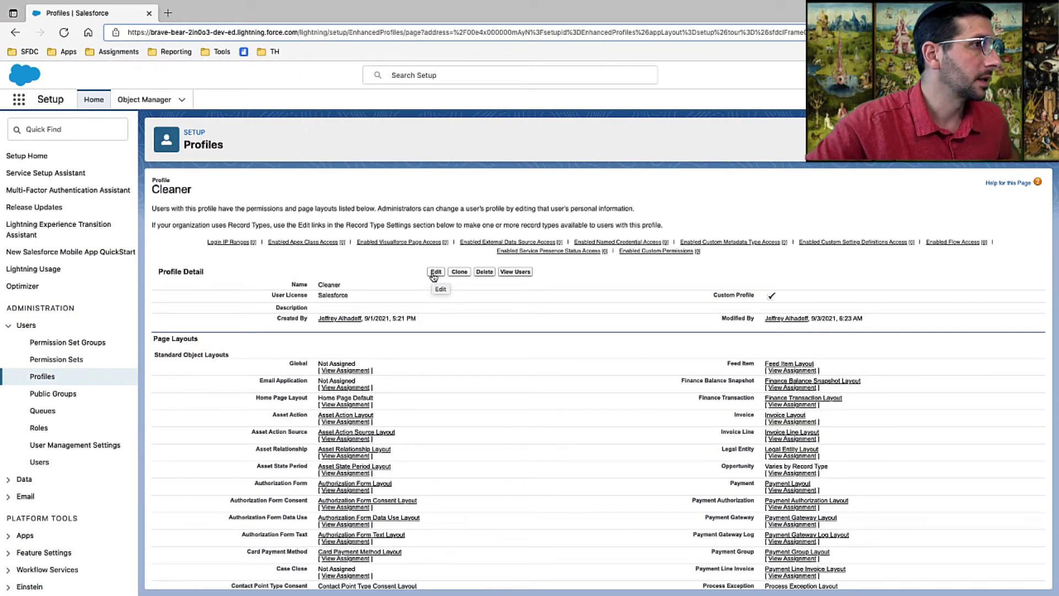
{"action": "left_click", "coordinate": [435, 272]}
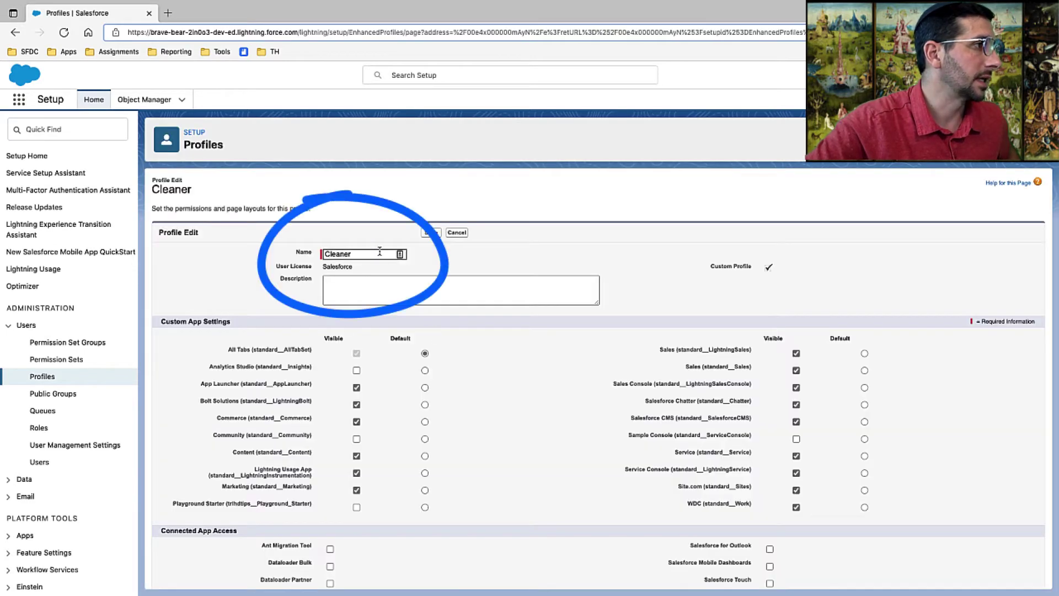
{"action": "left_click", "coordinate": [392, 299]}
Read the challenge's access requirements for the Cleaner profile, and find the Standard Object Permissions section on the profile's edit page.
{"action": "key", "text": "super+Tab"}
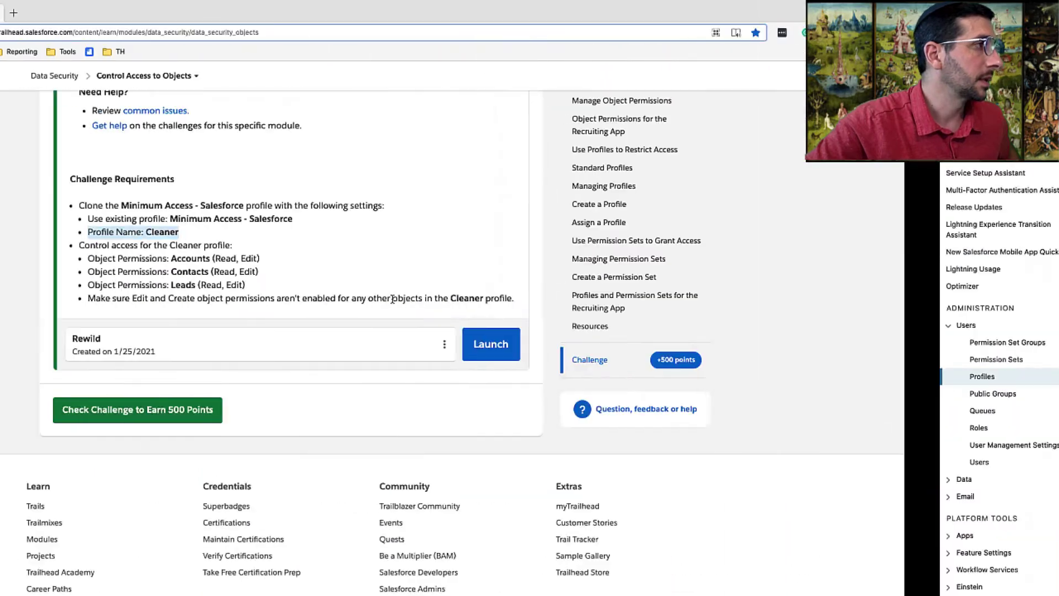
{"action": "double_click", "coordinate": [337, 247]}
{"action": "triple_click", "coordinate": [337, 251]}
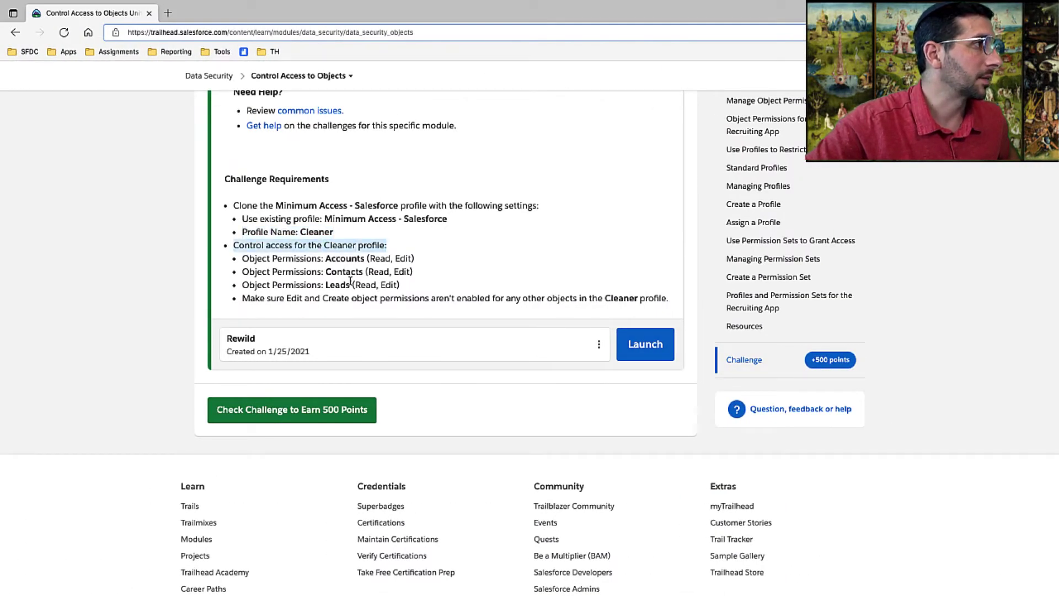
{"action": "key", "text": "super+Tab"}
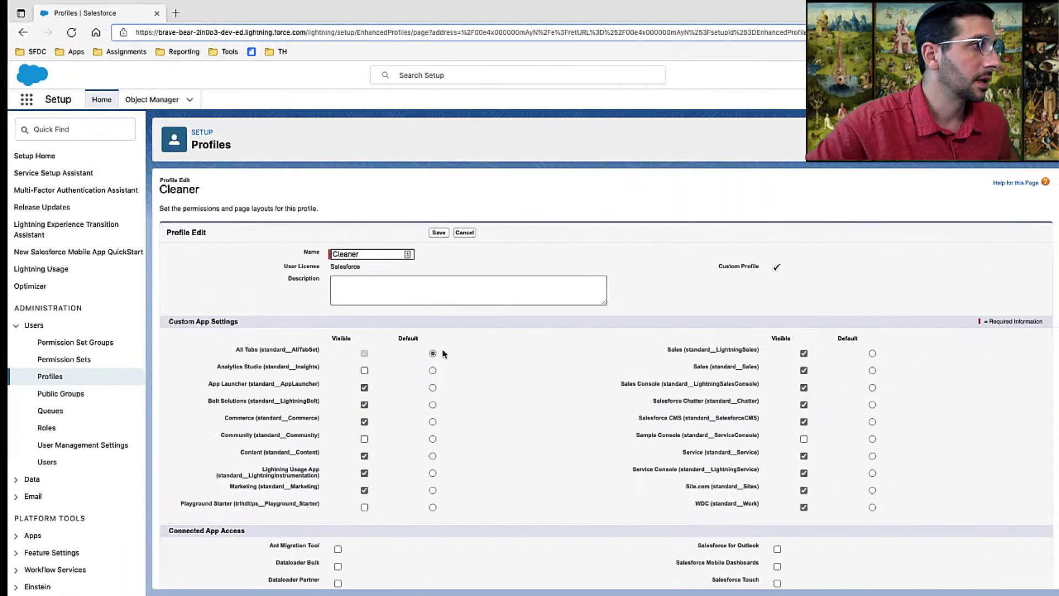
{"action": "scroll", "coordinate": [443, 353], "scroll_direction": "down", "scroll_amount": 10}
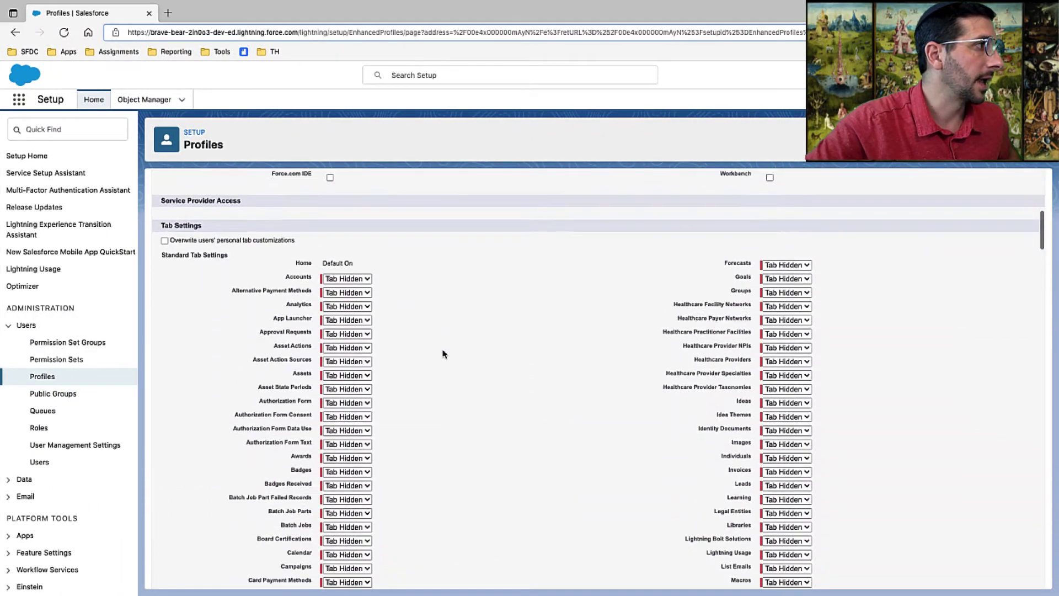
{"action": "scroll", "coordinate": [443, 354], "scroll_direction": "down", "scroll_amount": 15}
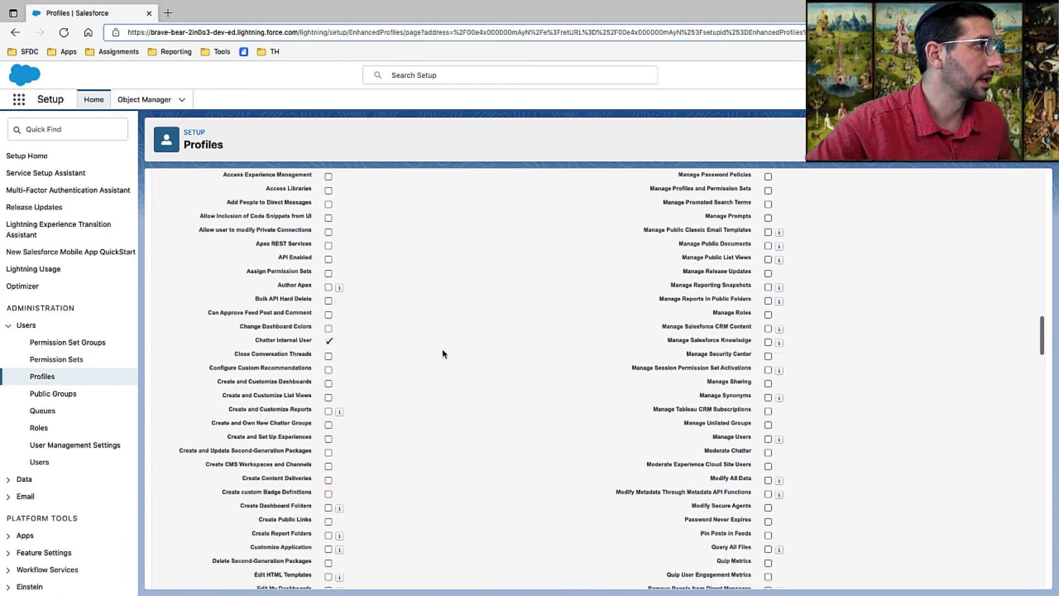
{"action": "scroll", "coordinate": [443, 353], "scroll_direction": "down", "scroll_amount": 15}
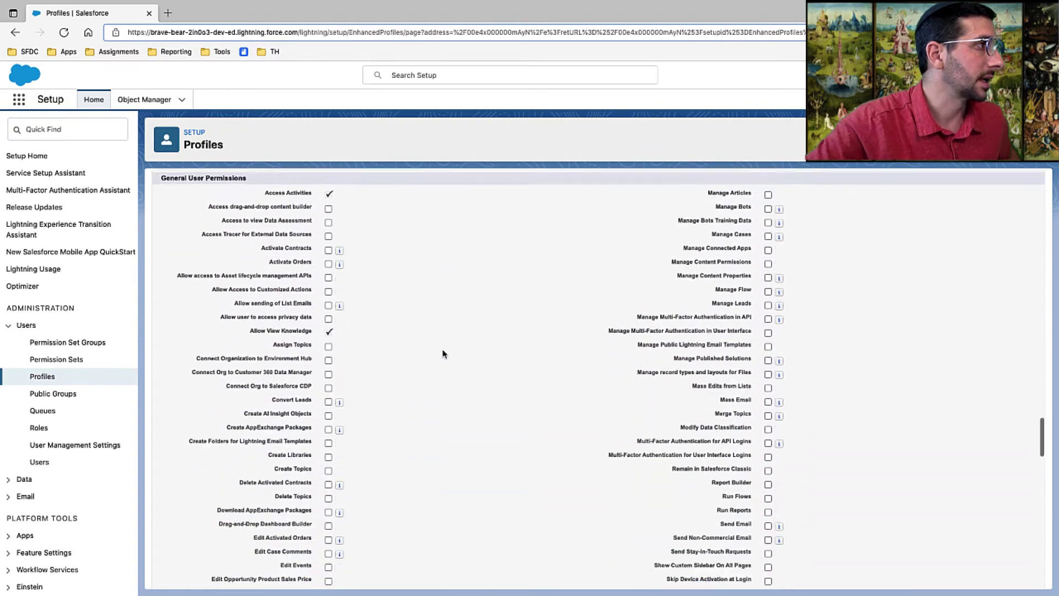
{"action": "scroll", "coordinate": [443, 354], "scroll_direction": "down", "scroll_amount": 12}
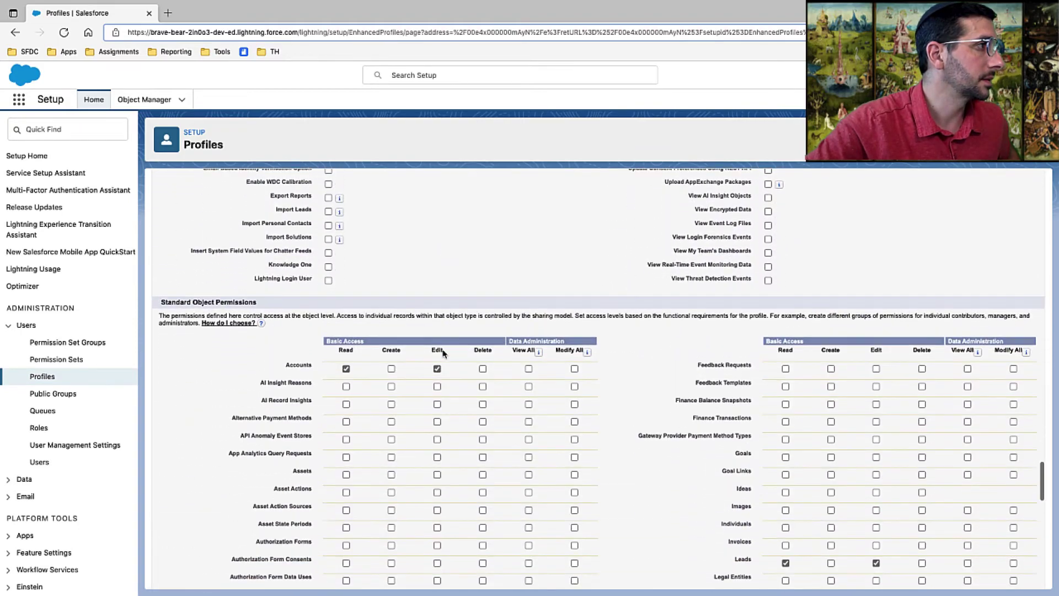
{"action": "scroll", "coordinate": [442, 353], "scroll_direction": "down", "scroll_amount": 3}
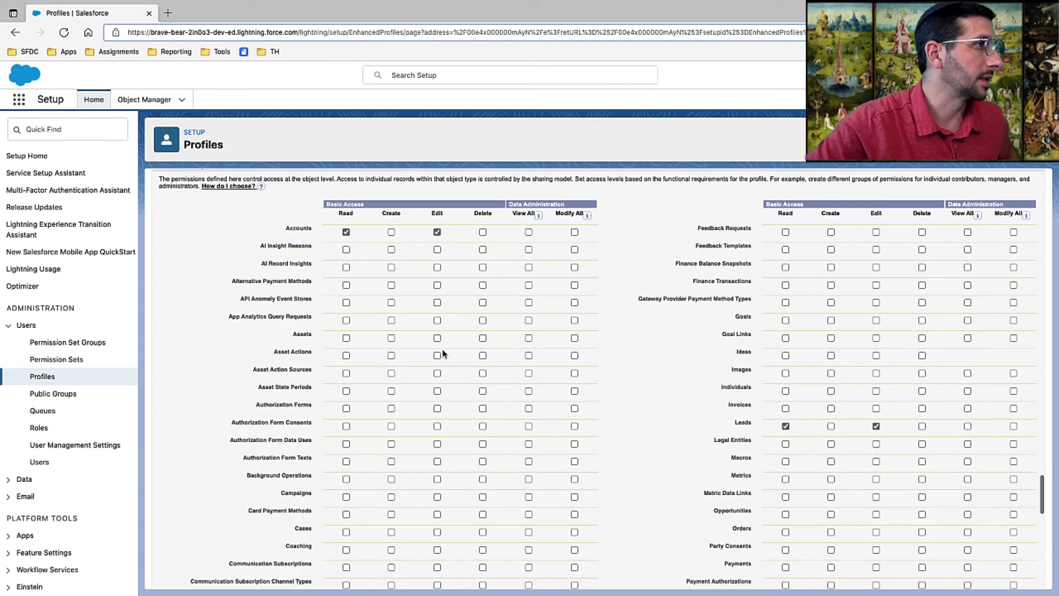
{"action": "scroll", "coordinate": [442, 353], "scroll_direction": "down", "scroll_amount": 1}
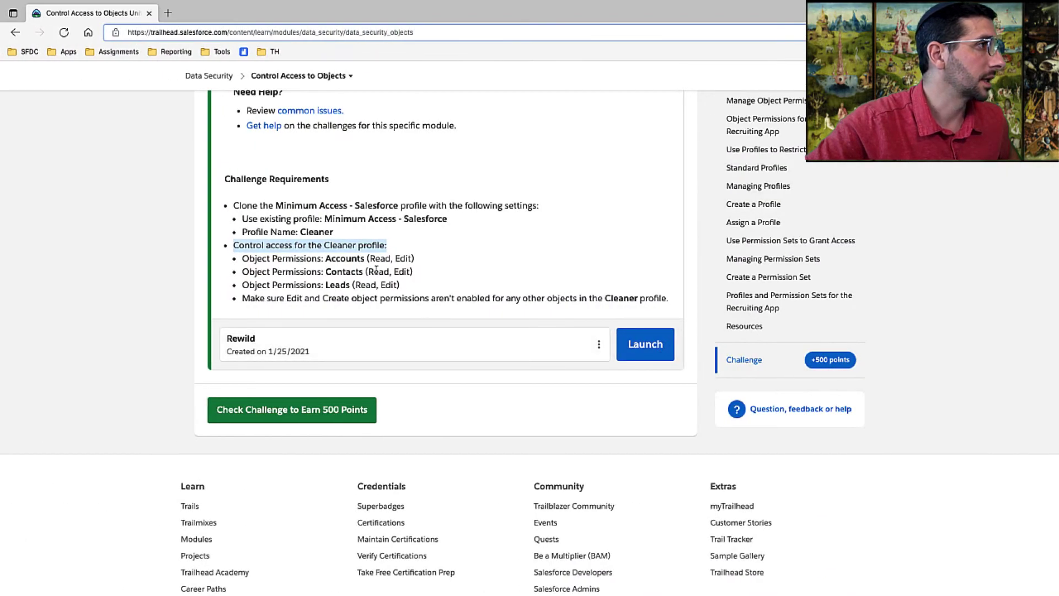
Compare the Cleaner profile's Accounts, Contacts and Leads permissions with the Read and Edit access required by the Trailhead challenge.
{"action": "left_click_drag", "start_coordinate": [389, 270], "coordinate": [370, 258]}
{"action": "key", "text": "ctrl+Right"}
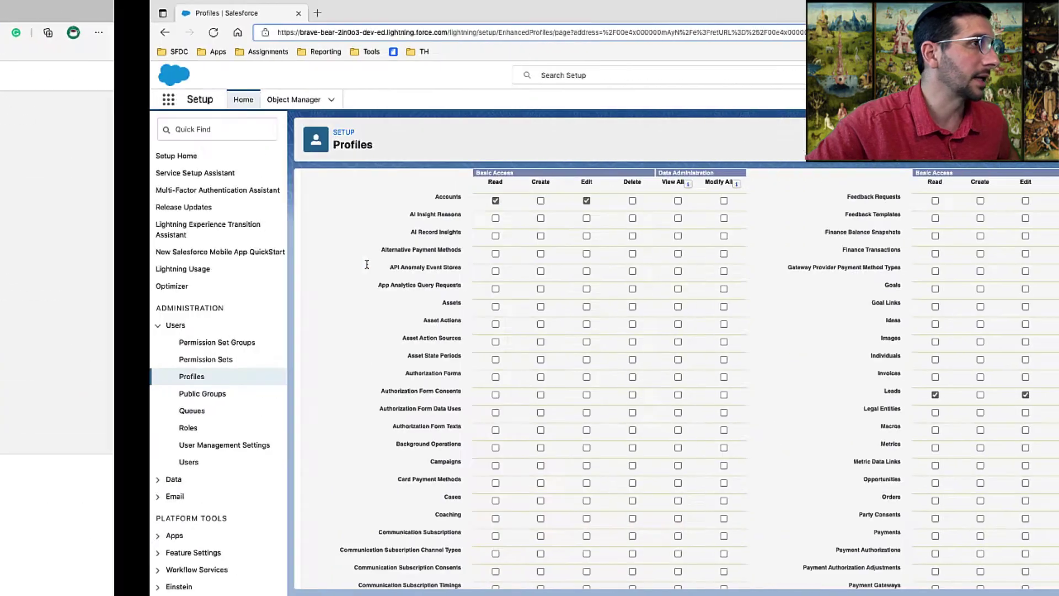
{"action": "scroll", "coordinate": [382, 266], "scroll_direction": "down", "scroll_amount": 4}
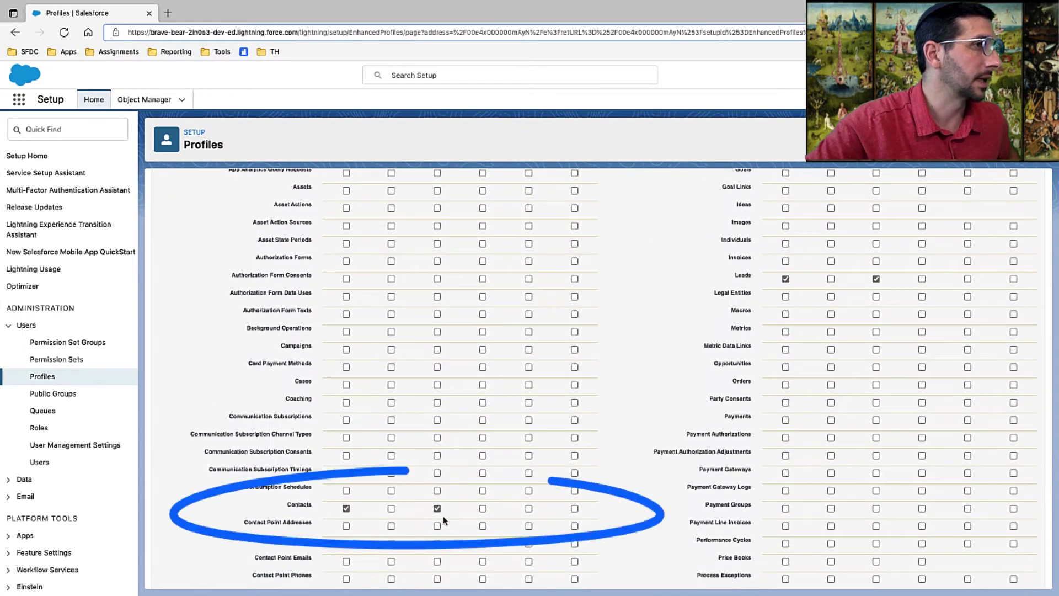
{"action": "scroll", "coordinate": [444, 520], "scroll_direction": "up", "scroll_amount": 2}
{"action": "key", "text": "ctrl+Left"}
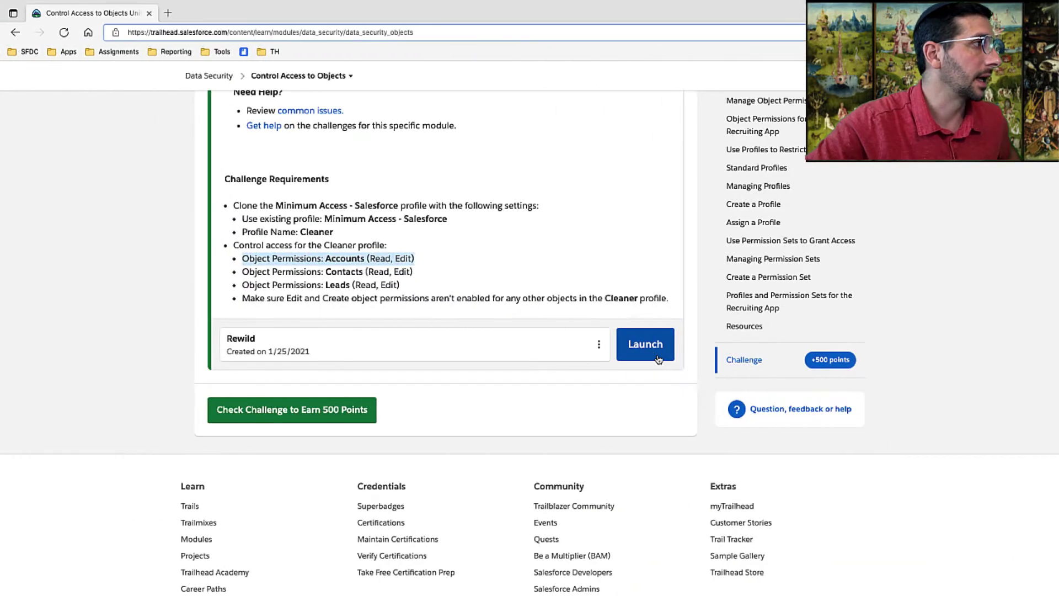
{"action": "key", "text": "ctrl+Right"}
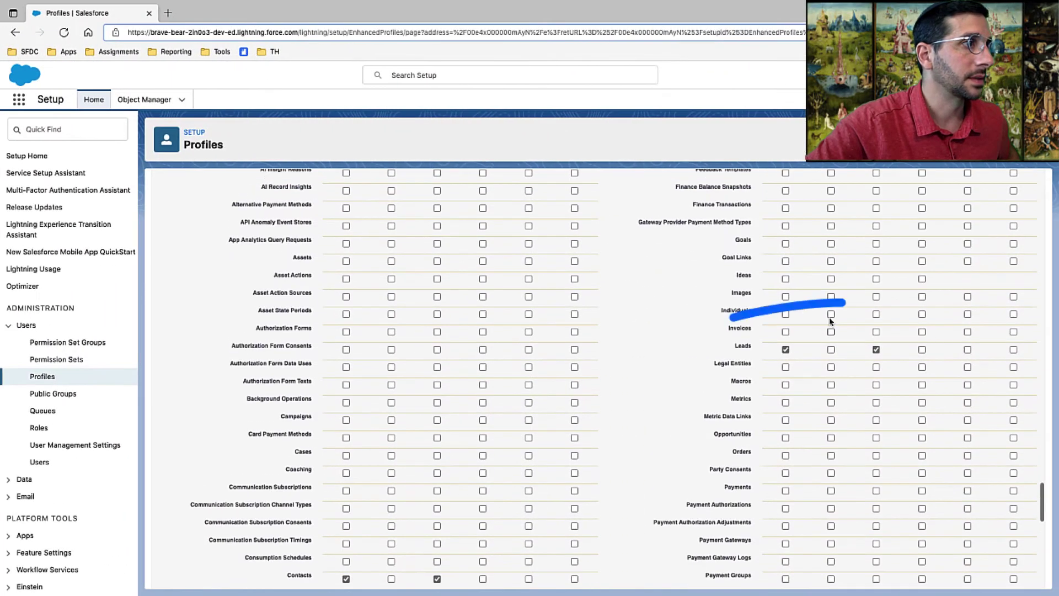
Save the Cleaner profile.
{"action": "scroll", "coordinate": [747, 346], "scroll_direction": "up", "scroll_amount": 5}
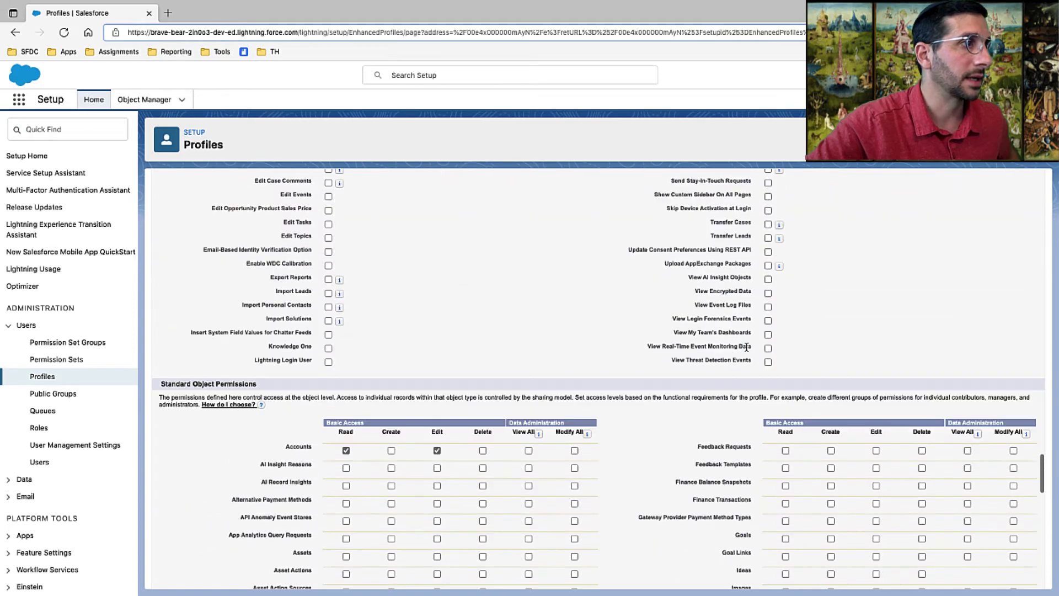
{"action": "scroll", "coordinate": [747, 346], "scroll_direction": "down", "scroll_amount": 1}
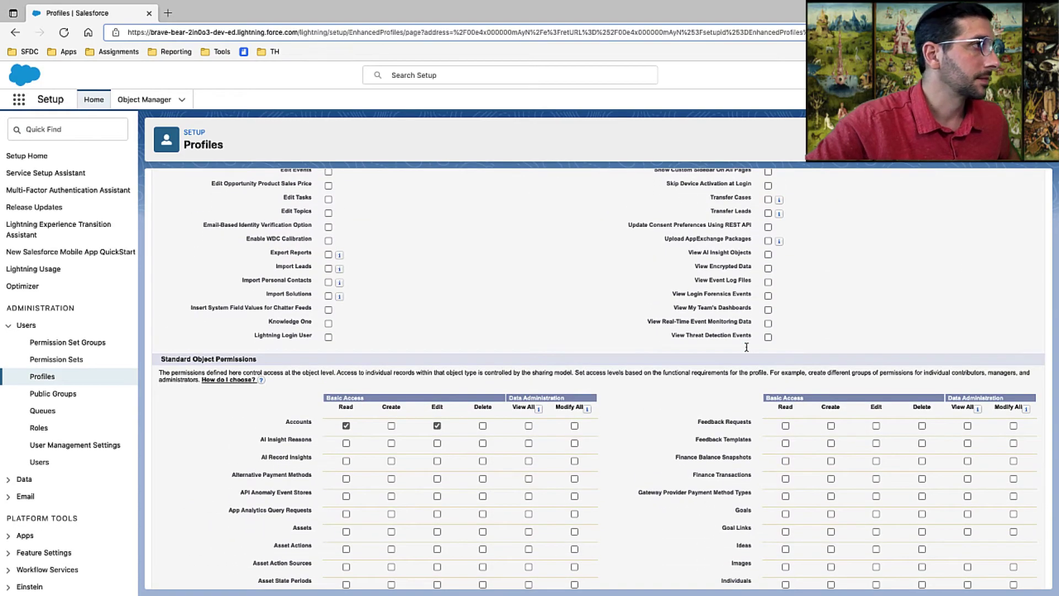
{"action": "scroll", "coordinate": [747, 346], "scroll_direction": "up", "scroll_amount": 20}
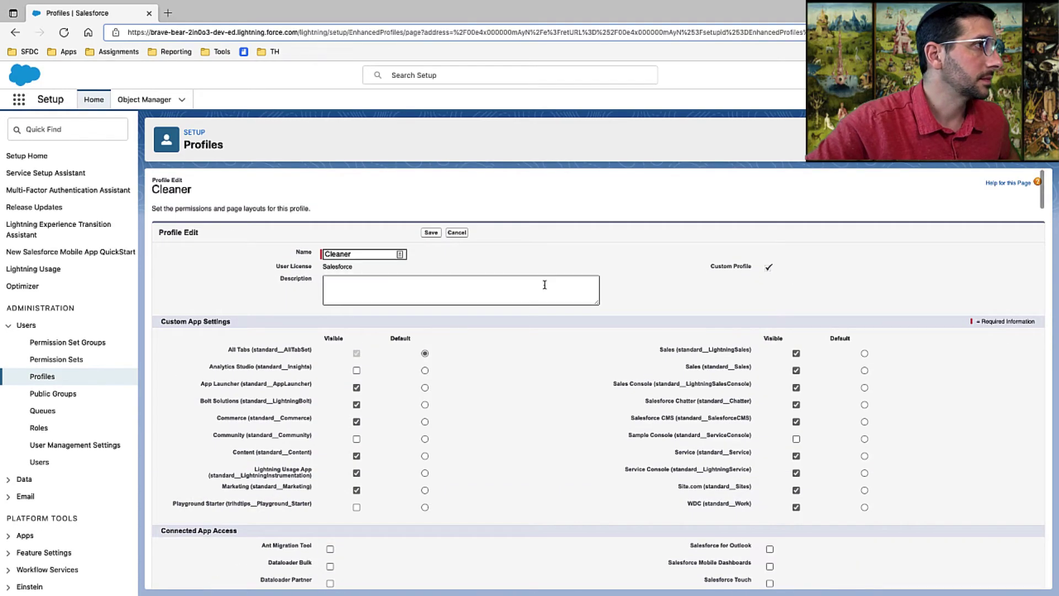
{"action": "left_click", "coordinate": [430, 232]}
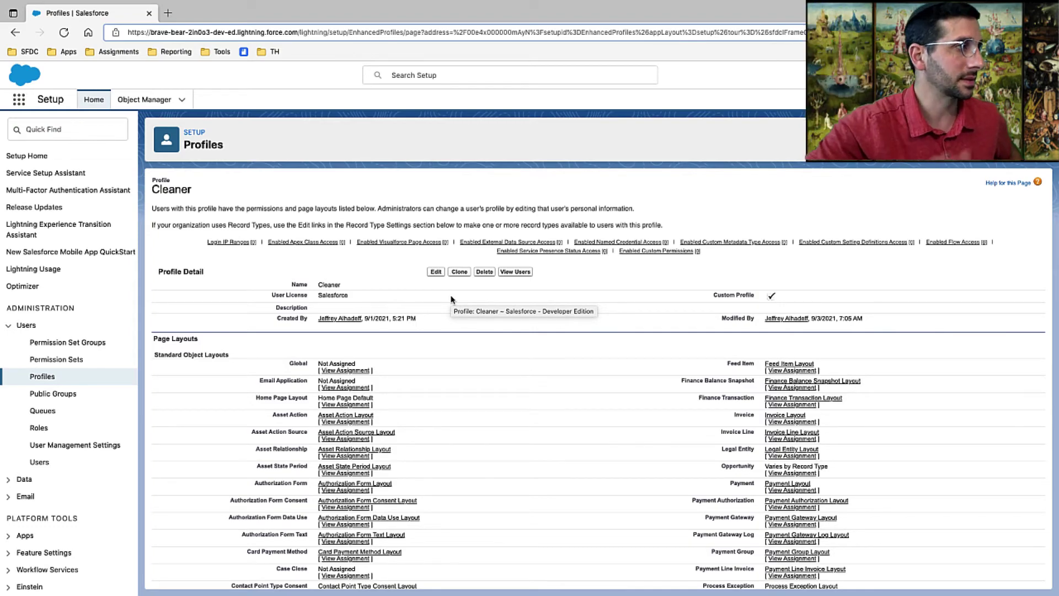
Read the requirement about other objects, and check the saved Cleaner profile's Standard Object Permissions for additional Edit or Create access.
{"action": "key", "text": "ctrl+Left"}
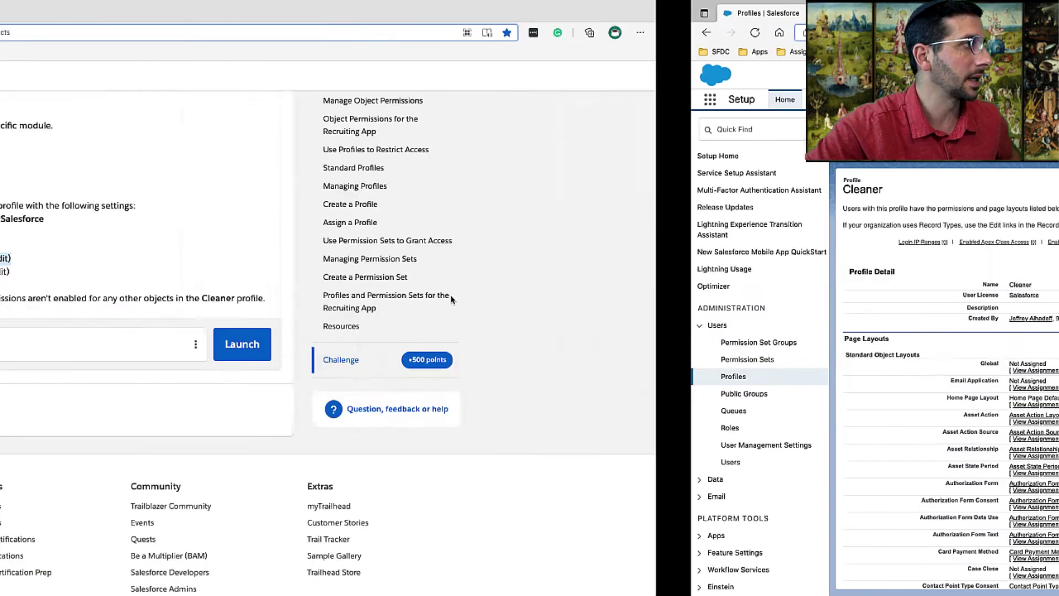
{"action": "double_click", "coordinate": [385, 296]}
{"action": "triple_click", "coordinate": [385, 295]}
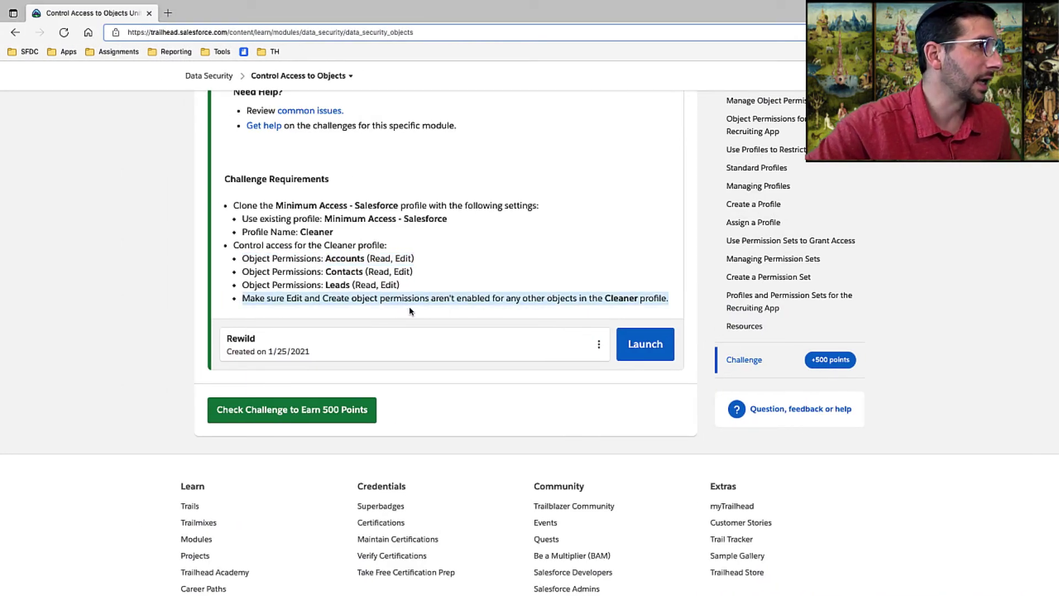
{"action": "key", "text": "ctrl+Right"}
{"action": "scroll", "coordinate": [431, 359], "scroll_direction": "down", "scroll_amount": 15}
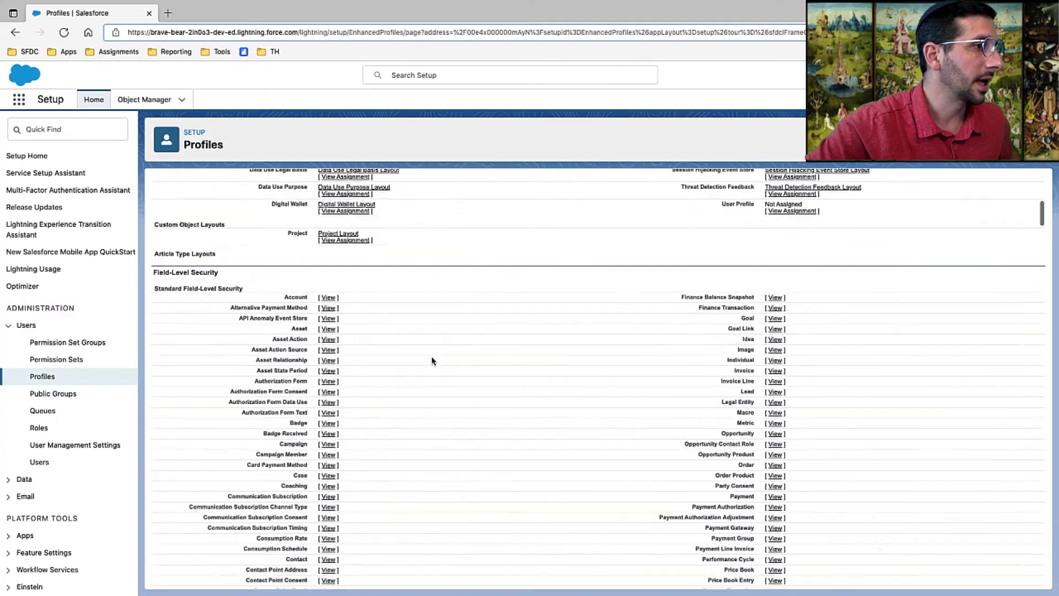
{"action": "scroll", "coordinate": [432, 360], "scroll_direction": "down", "scroll_amount": 20}
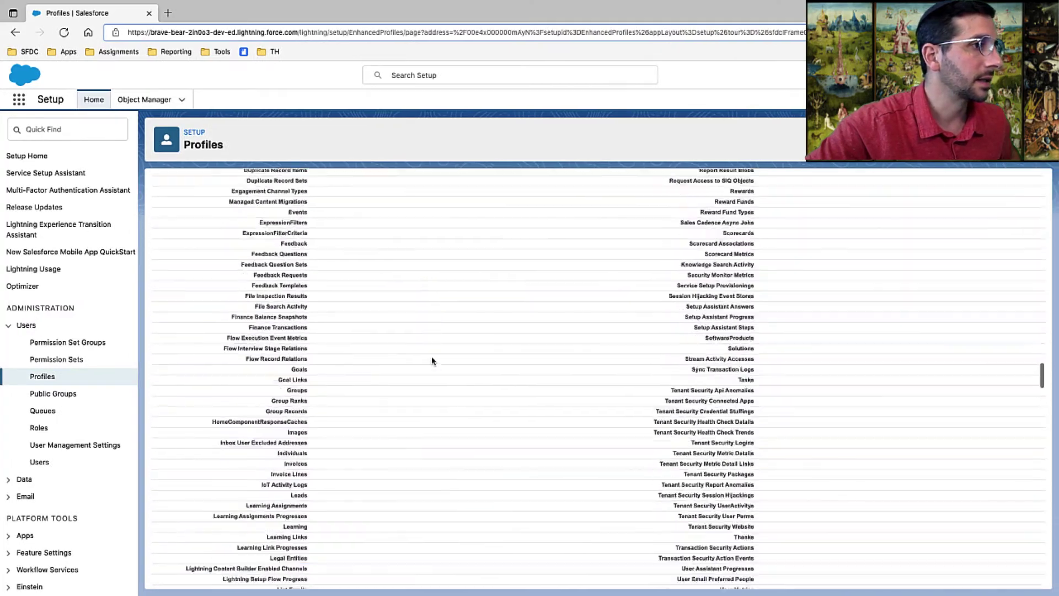
{"action": "scroll", "coordinate": [431, 359], "scroll_direction": "down", "scroll_amount": 20}
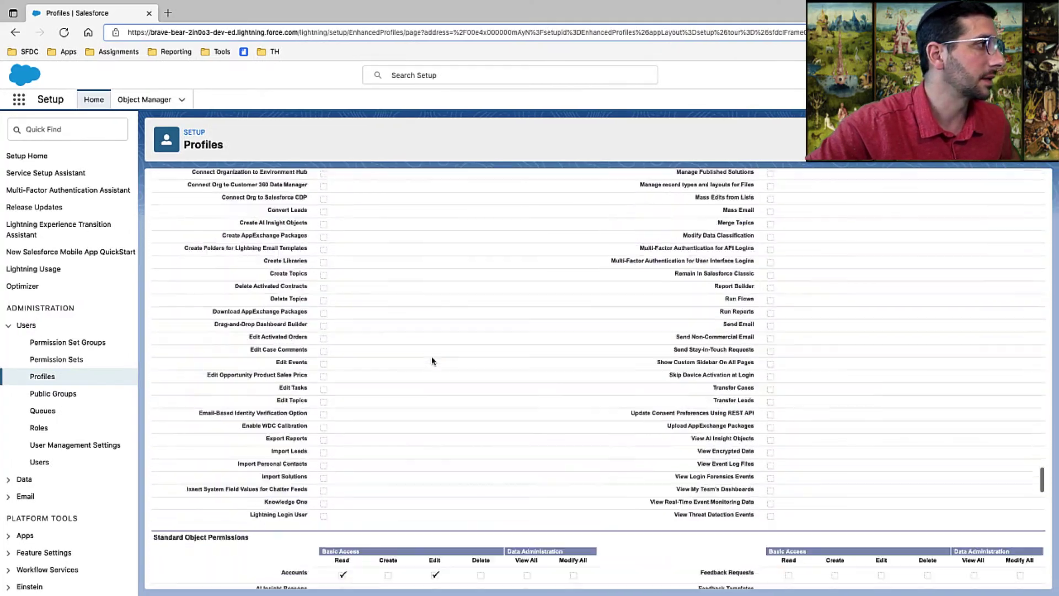
{"action": "scroll", "coordinate": [431, 360], "scroll_direction": "down", "scroll_amount": 5}
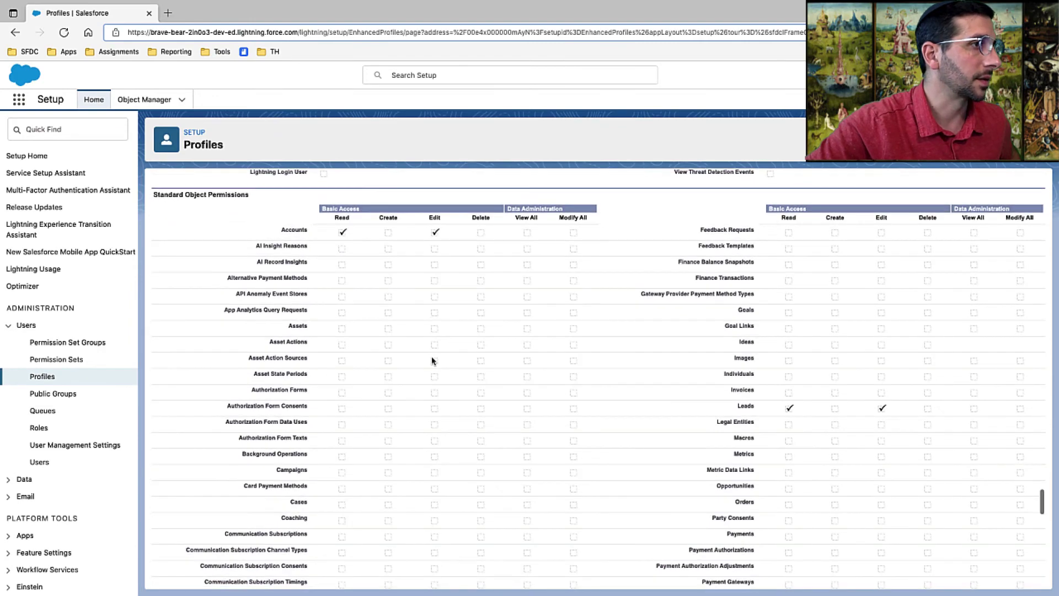
{"action": "scroll", "coordinate": [432, 360], "scroll_direction": "down", "scroll_amount": 1}
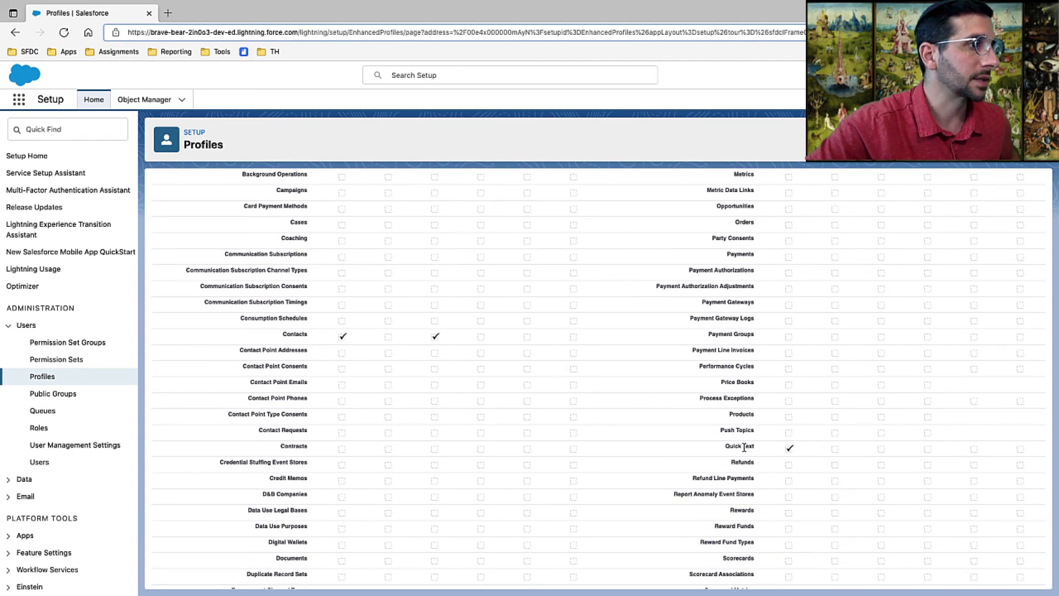
{"action": "scroll", "coordinate": [744, 448], "scroll_direction": "up", "scroll_amount": 10}
Return to the Trailhead challenge, submit it for checking to earn 500 points, and dismiss the badge dialog.
{"action": "key", "text": "ctrl+Left"}
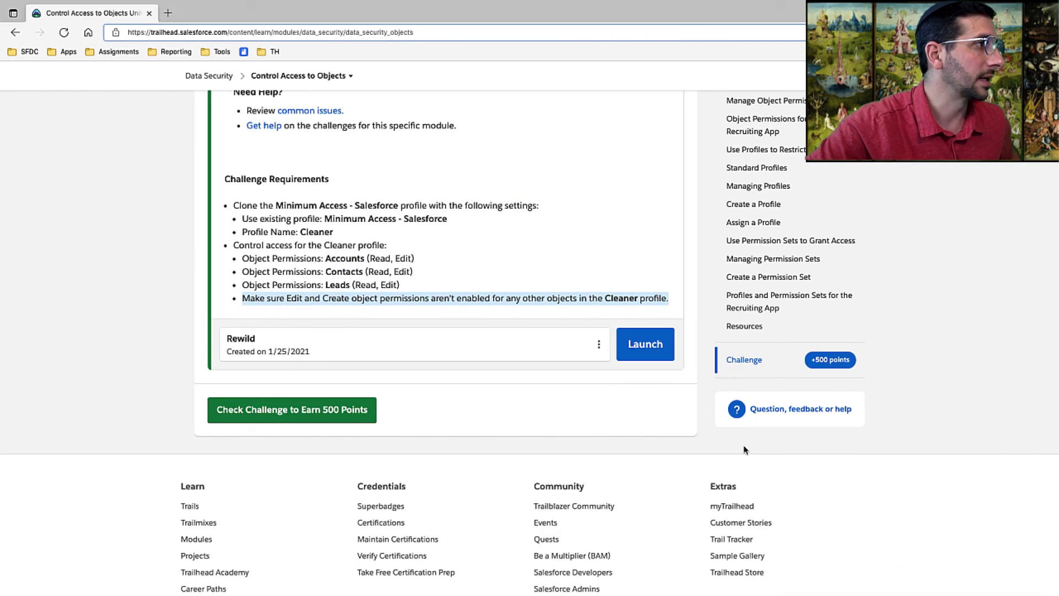
{"action": "left_click", "coordinate": [334, 300]}
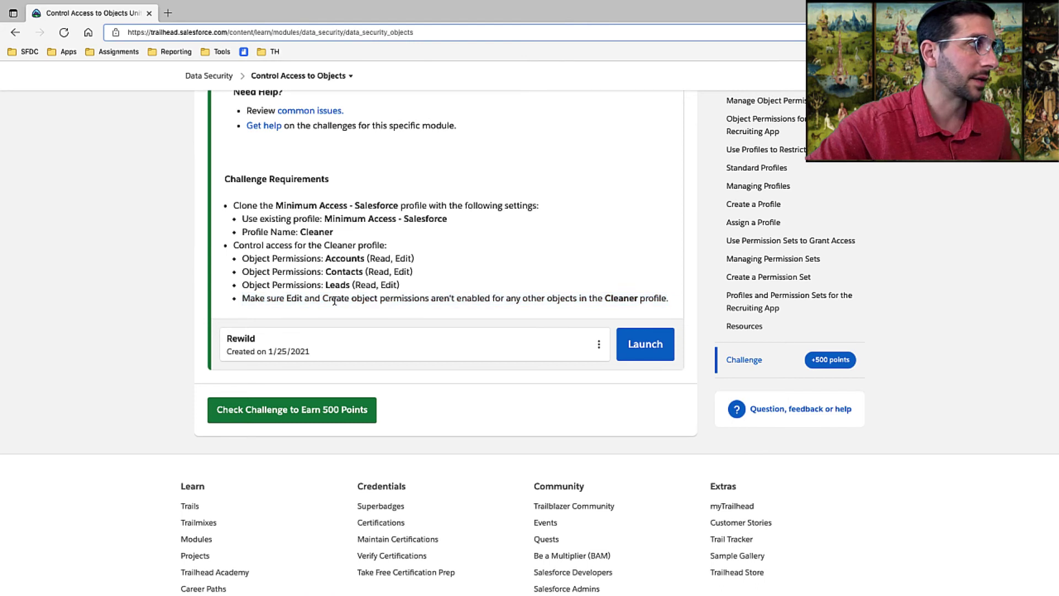
{"action": "left_click", "coordinate": [329, 409]}
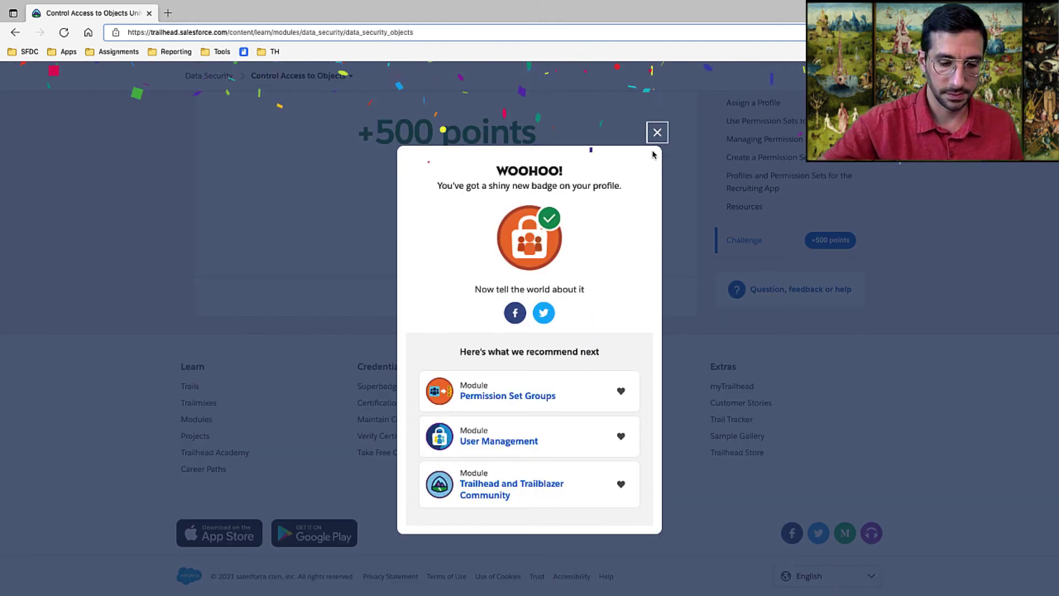
{"action": "left_click", "coordinate": [657, 132]}
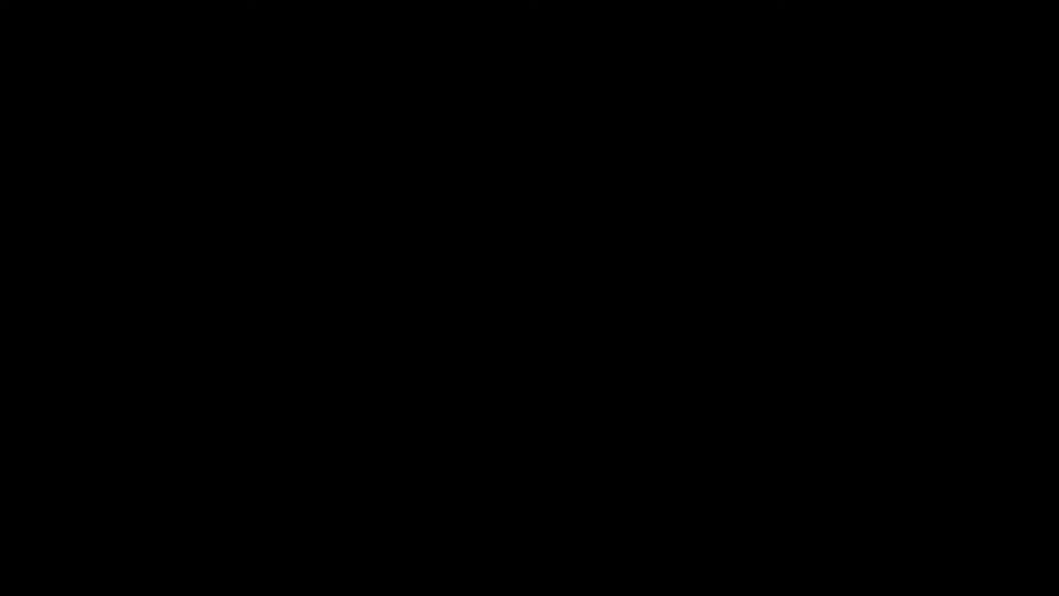